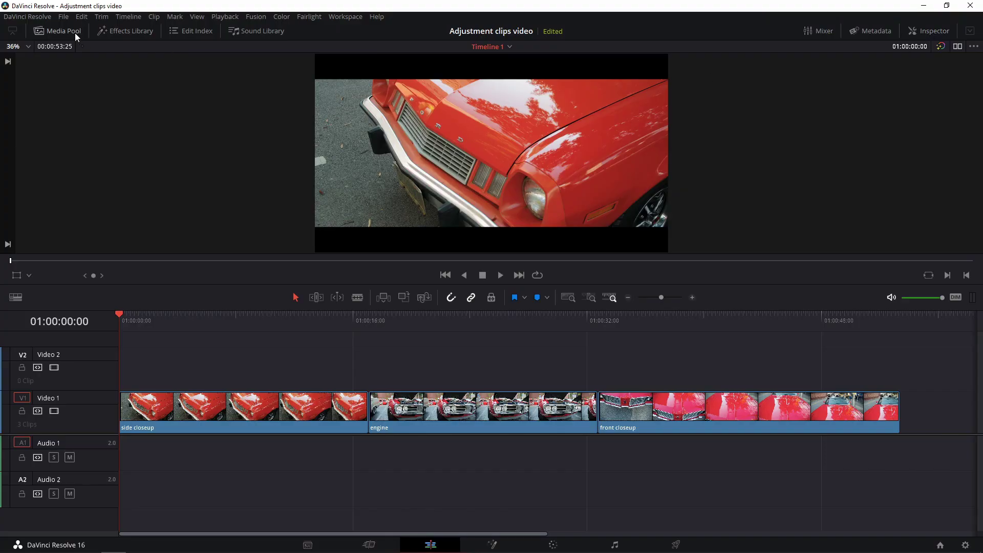
Show the Media Pool, Effects Library and Inspector panels.
left_click(75, 33)
left_click(124, 31)
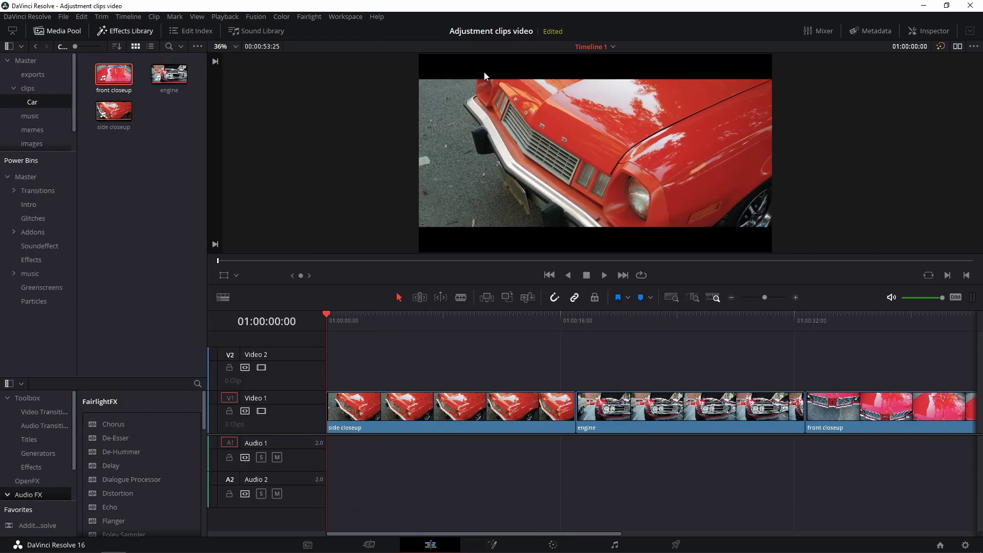
left_click(928, 31)
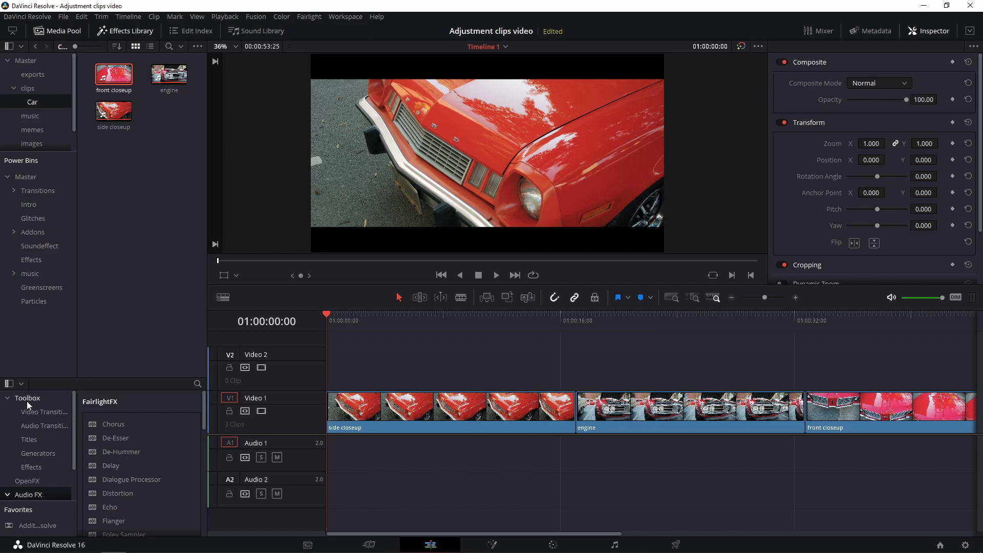
Drag an Adjustment Clip from Toolbox Effects onto Video 2 above the side closeup clip and select it.
left_click(32, 468)
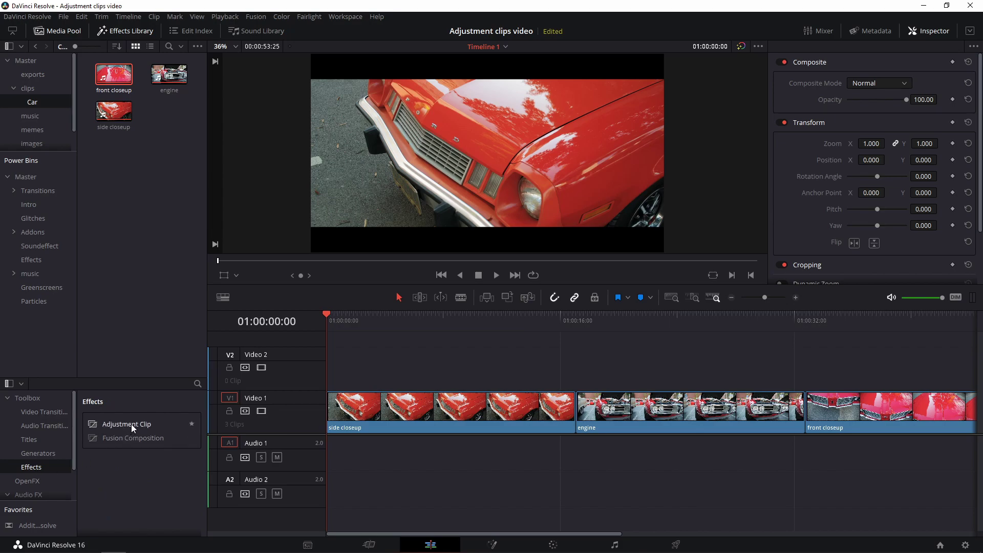
left_click_drag(131, 424, 374, 369)
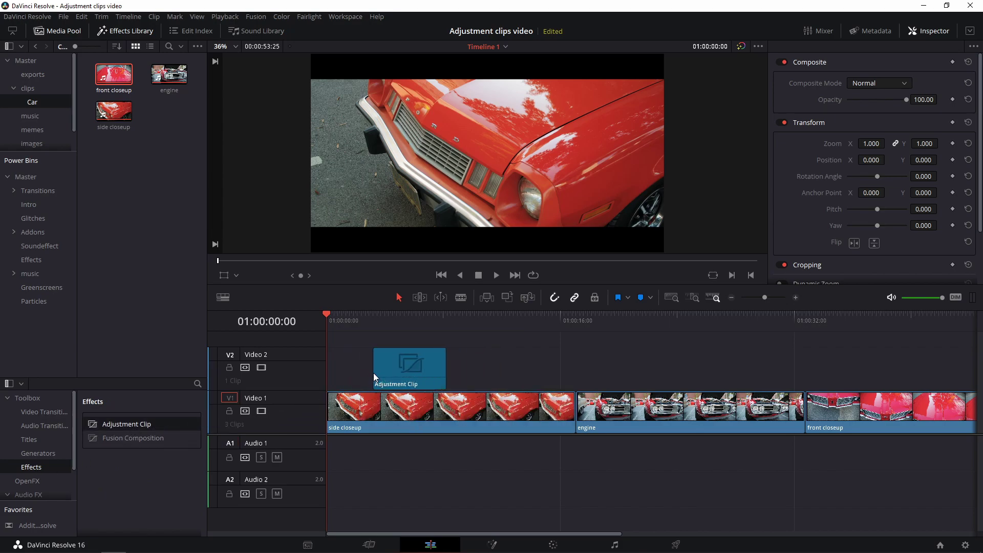
mouse_move(375, 324)
left_mouse_down()
mouse_move(384, 326)
mouse_move(374, 324)
left_mouse_up()
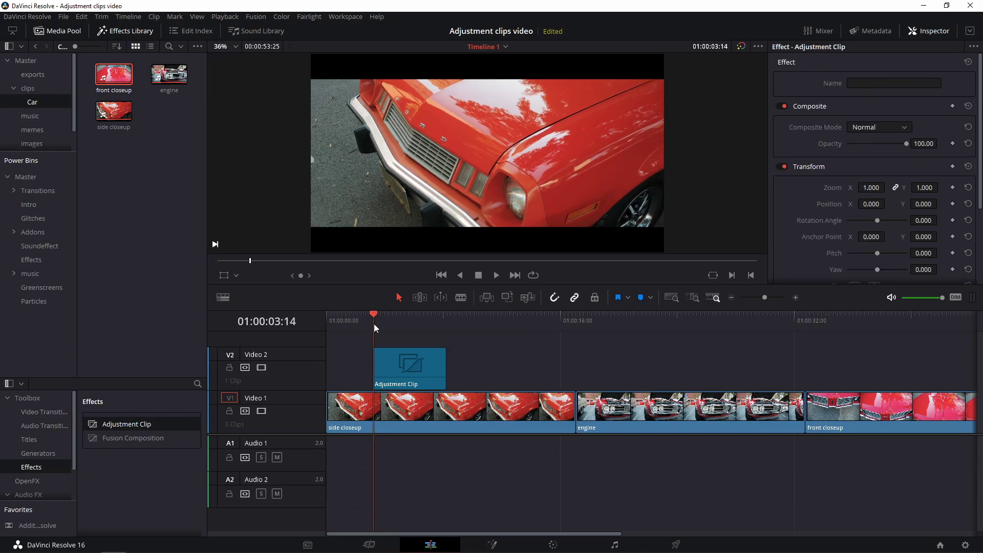
left_click(496, 404)
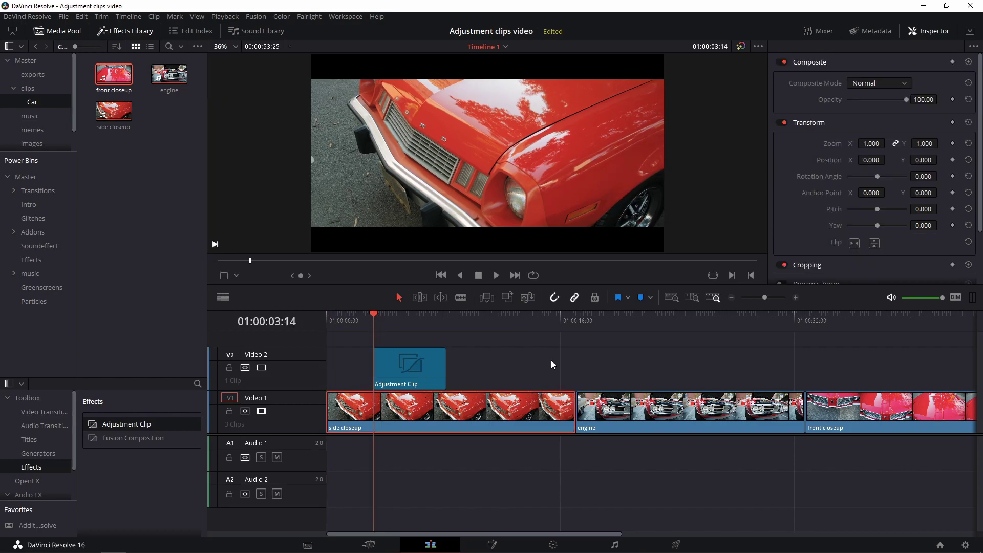
left_click(423, 383)
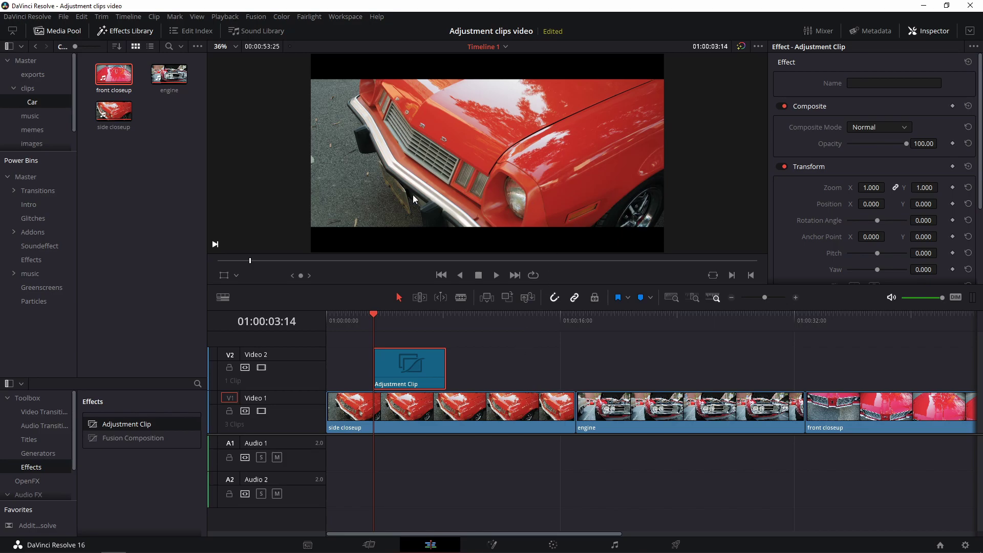
Try an Output Blanking aspect ratio from the Timeline menu.
left_click(128, 16)
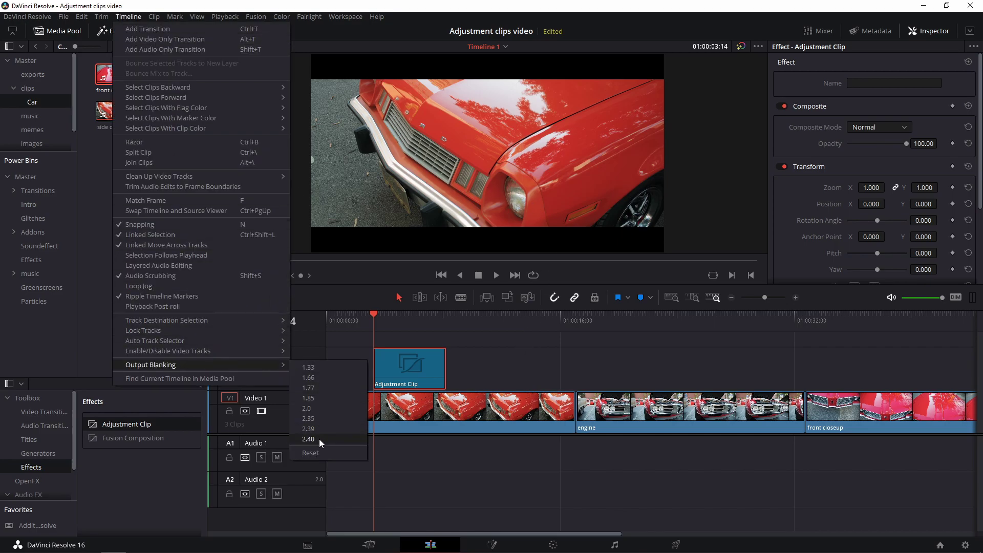
left_click(318, 453)
mouse_move(374, 321)
left_mouse_down()
mouse_move(327, 324)
mouse_move(389, 328)
left_mouse_up()
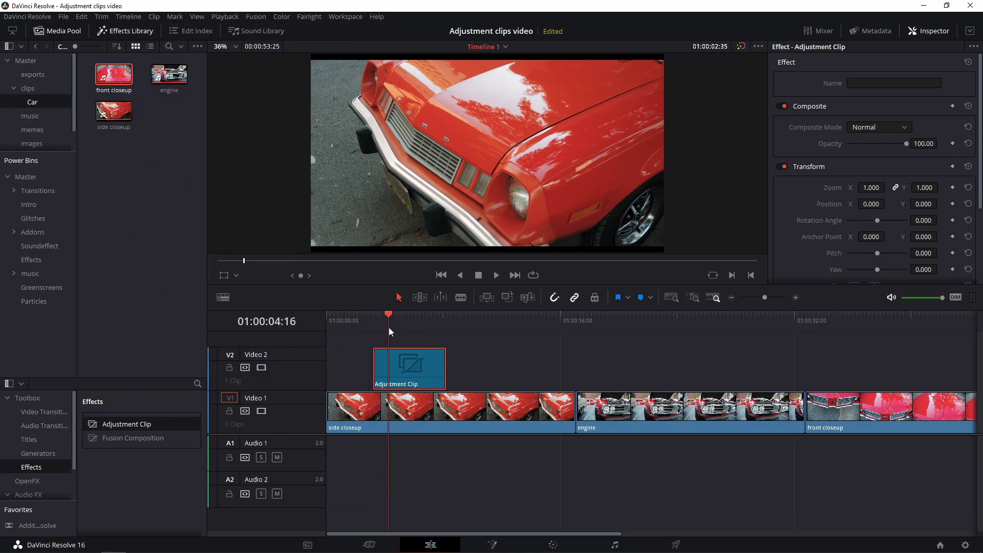
Crop 103.300 off the adjustment clip's top and bottom in Cropping and preview the bars.
scroll(862, 167, "down", 2)
scroll(862, 167, "down", 3)
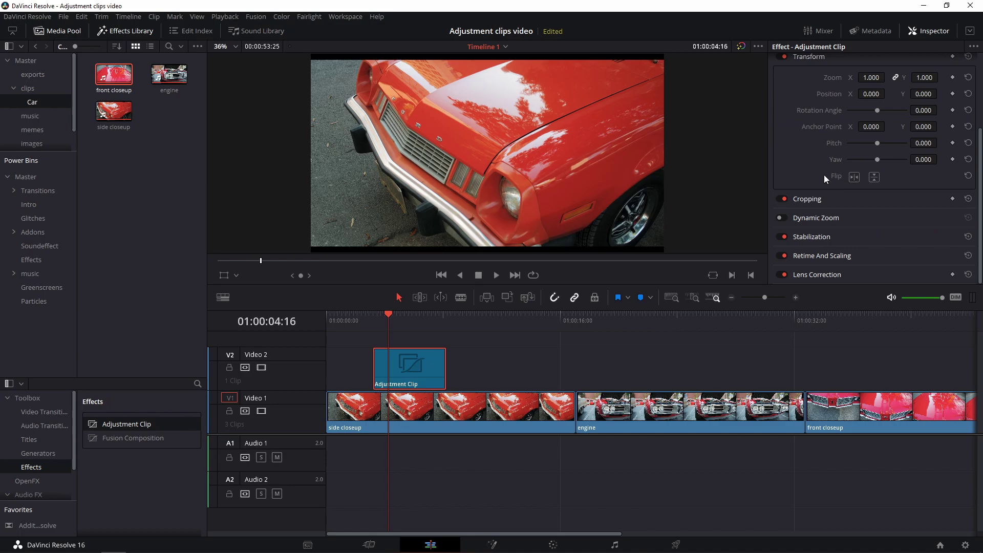
left_click(807, 201)
scroll(814, 216, "down", 3)
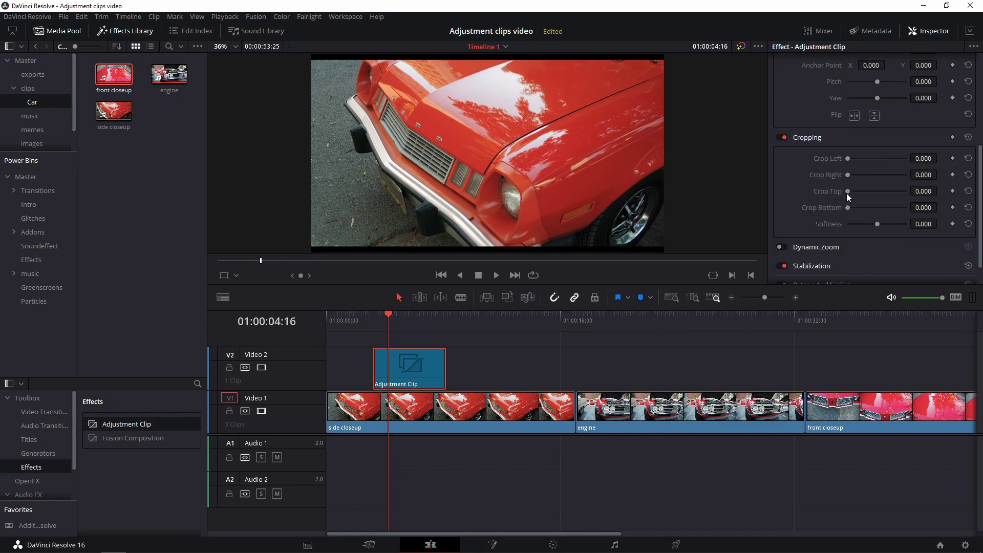
left_click_drag(848, 191, 855, 211)
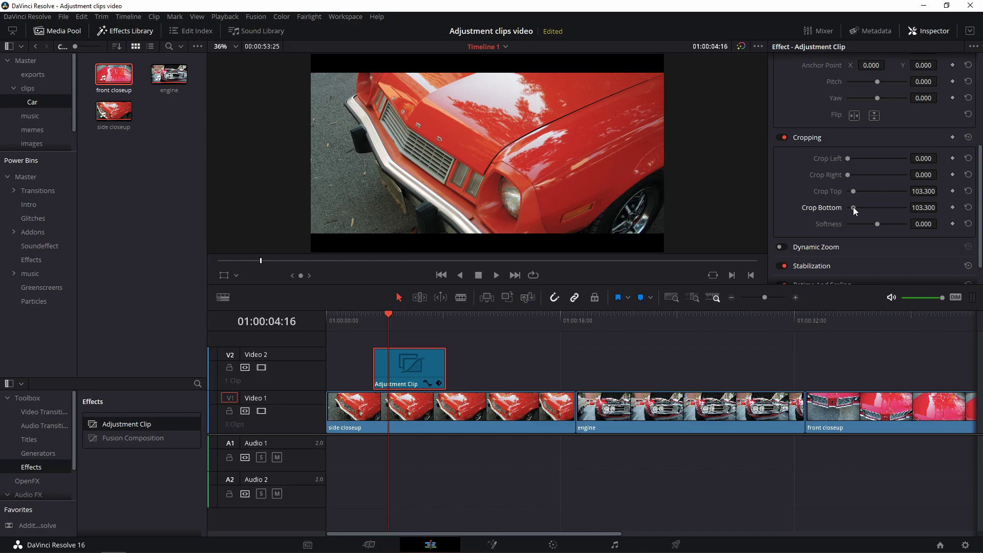
left_click(397, 317)
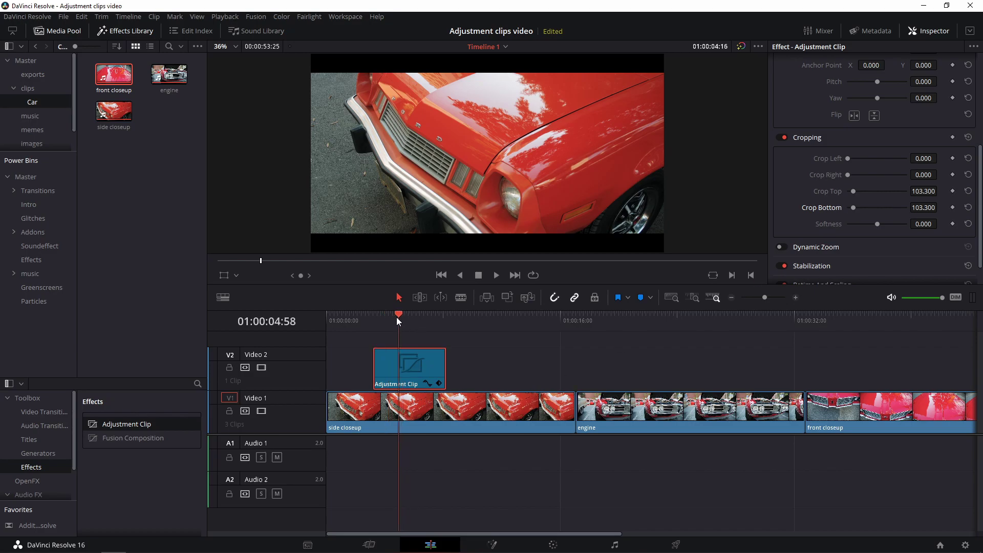
mouse_move(397, 319)
left_mouse_down()
mouse_move(359, 319)
mouse_move(404, 318)
left_mouse_up()
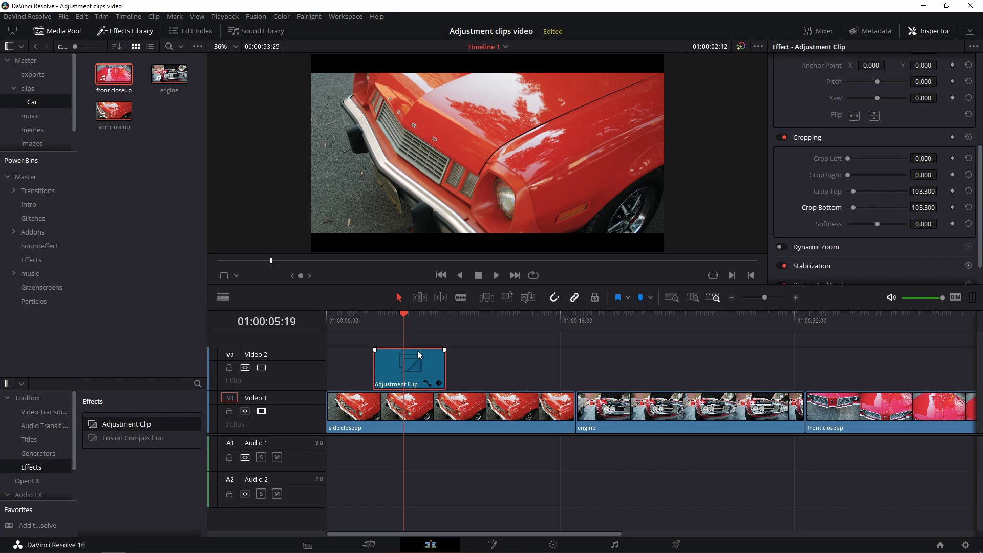
Undo the crop and letterbox the whole timeline with 2.39 Output Blanking instead.
key("ctrl+z")
left_click(124, 17)
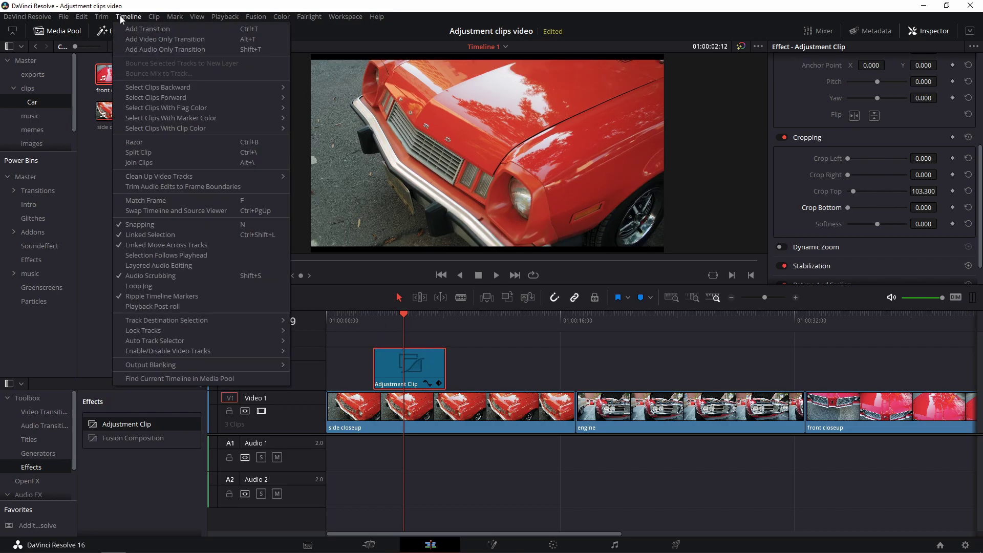
mouse_move(201, 365)
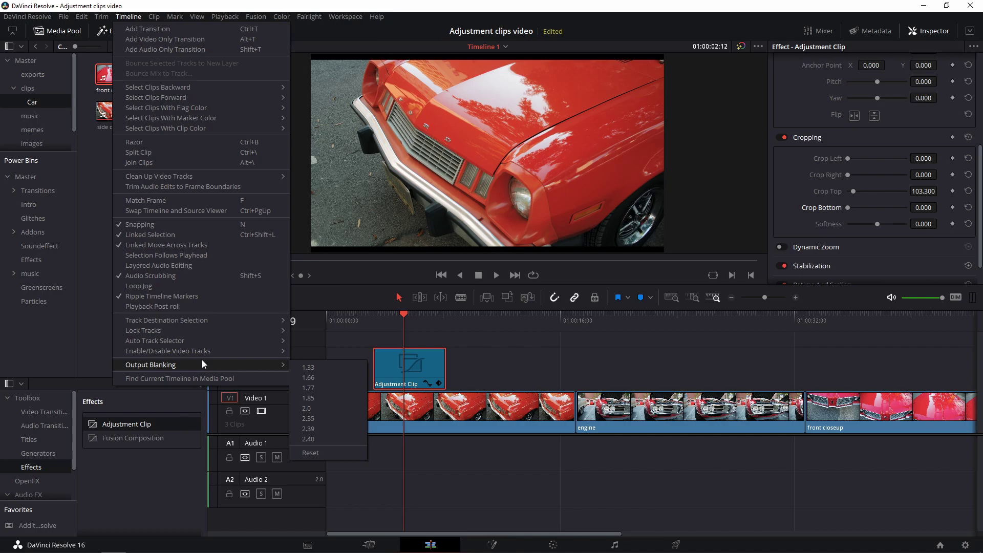
left_click(308, 429)
left_click_drag(381, 319, 503, 328)
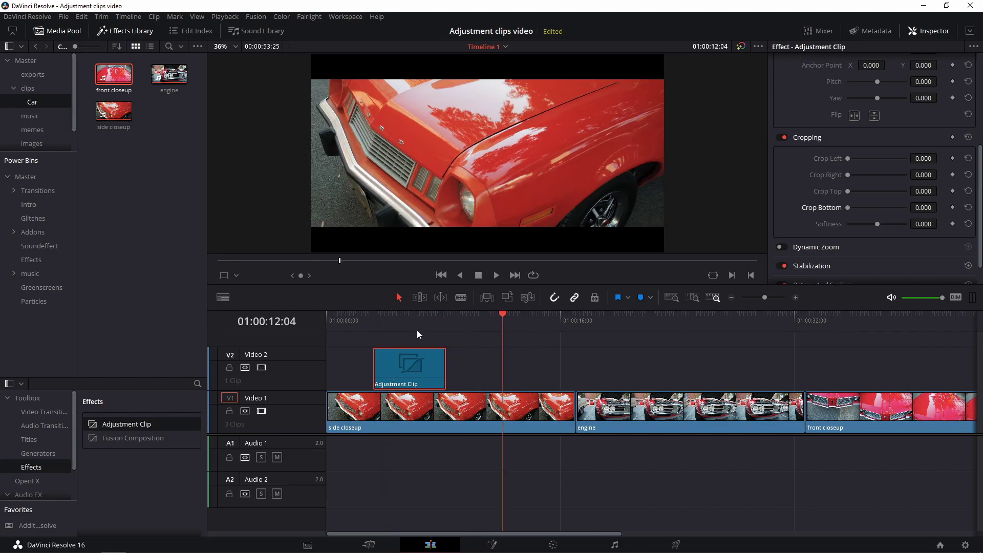
Replace the adjustment clip with a new one, setting opacity 34.78 and zoom 1.130.
key("Delete")
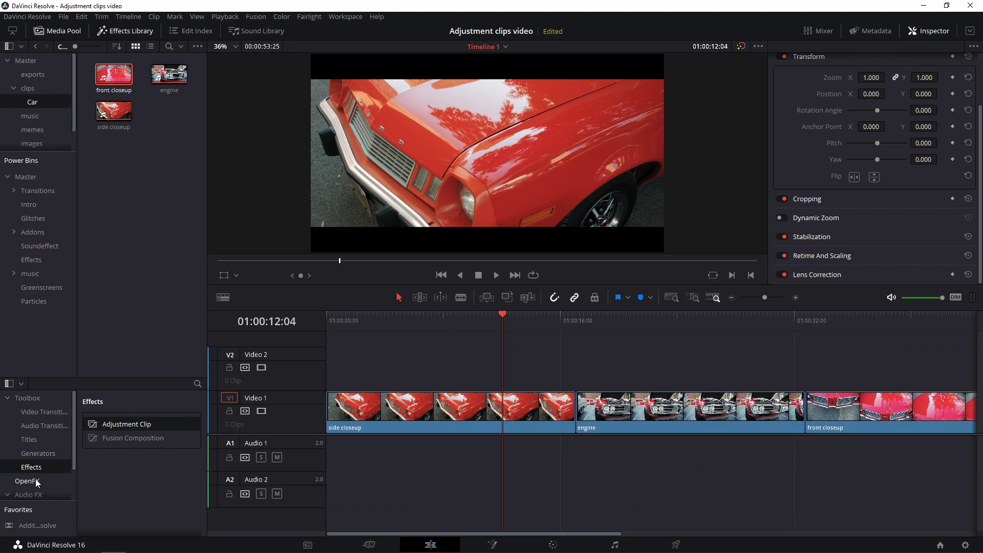
left_click_drag(123, 425, 441, 358)
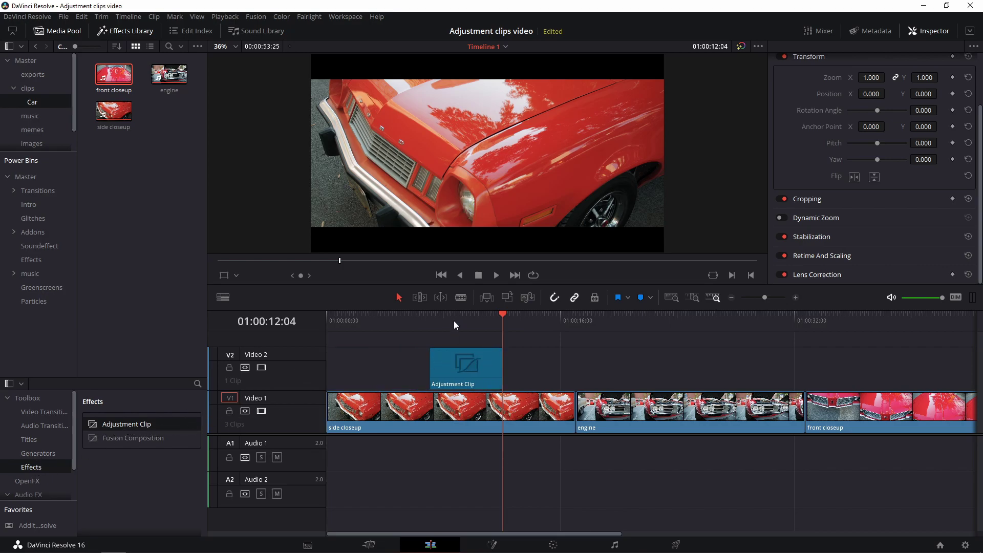
left_click(454, 323)
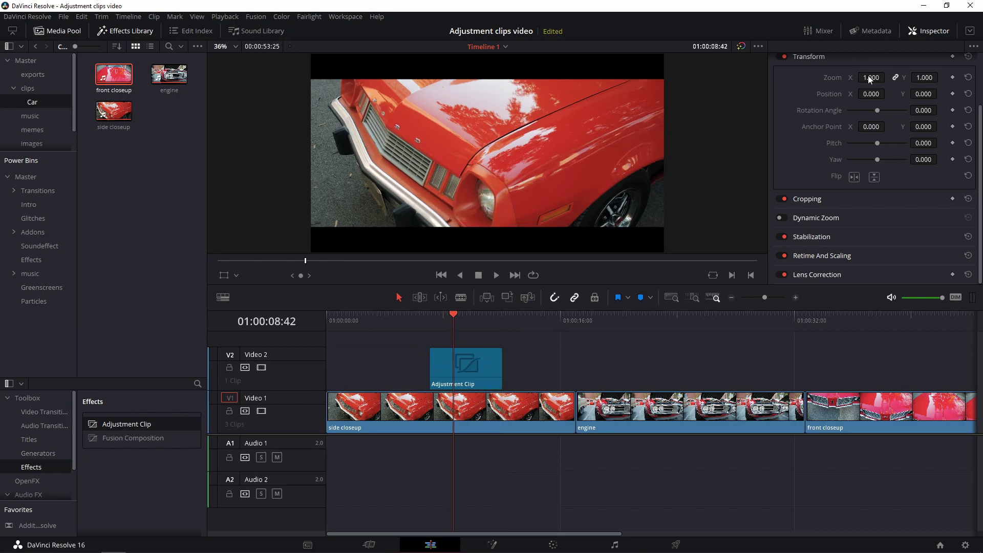
left_click_drag(874, 75, 868, 76)
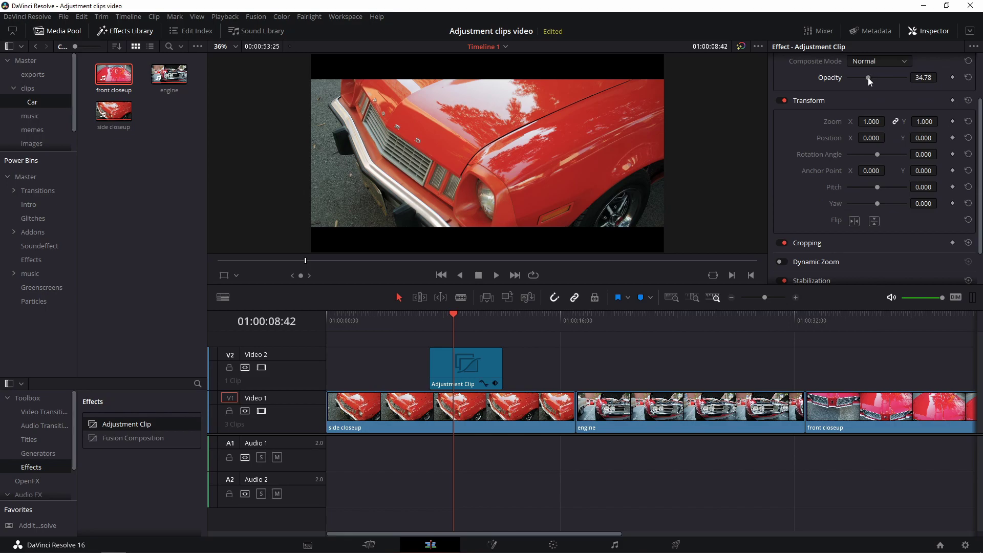
left_click_drag(871, 121, 889, 121)
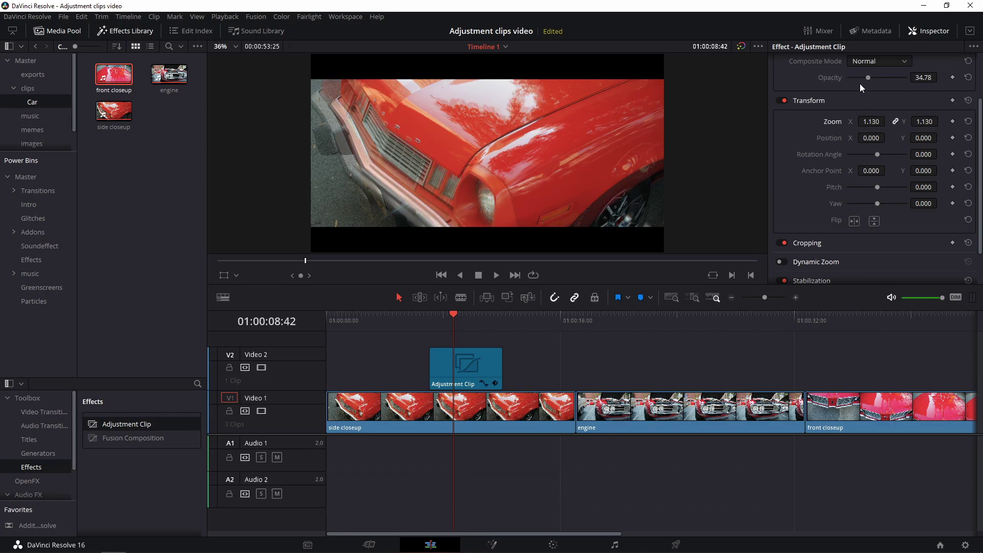
Reset opacity to 100 and place a duplicate adjustment clip above the engine clip.
double_click(872, 78)
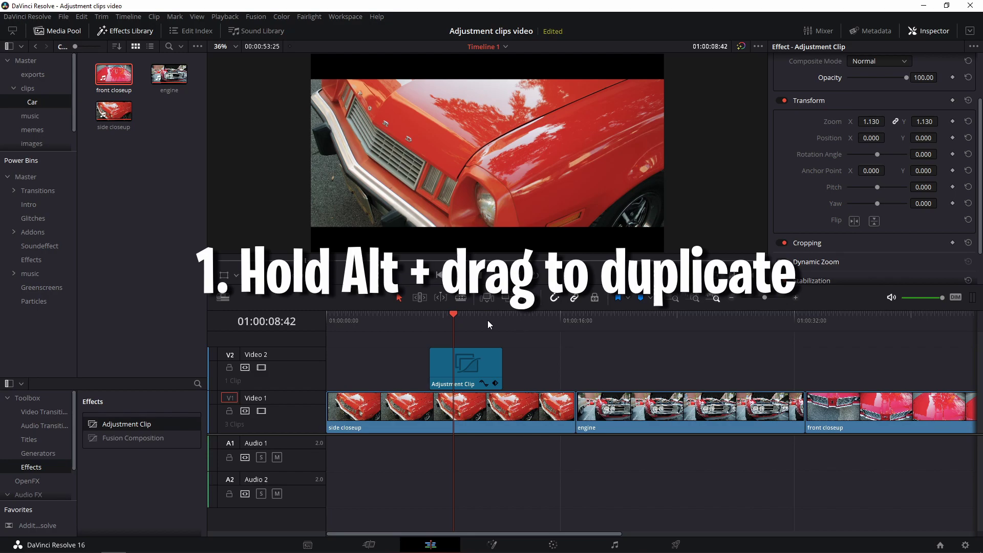
left_click_drag(455, 312, 431, 318)
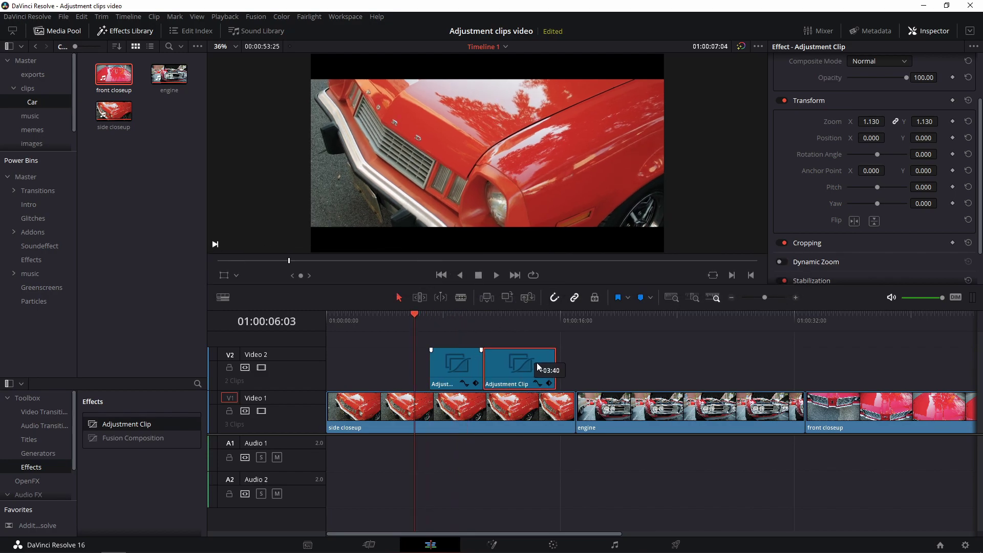
left_click_drag(537, 363, 621, 365)
left_click_drag(473, 325, 543, 326)
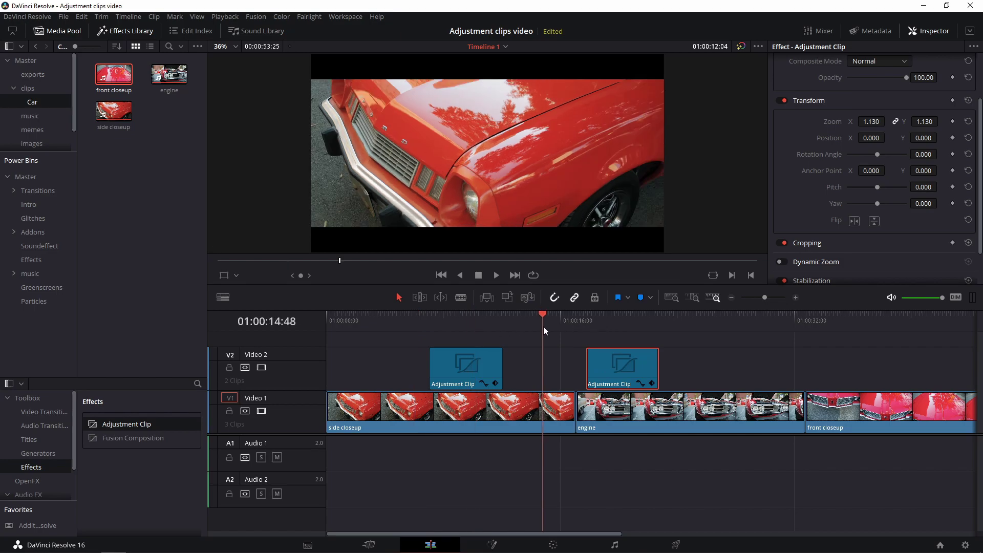
At 01:00:19:42, keyframe the second adjustment clip's Zoom, Pitch and Yaw settings.
left_click_drag(543, 326, 614, 326)
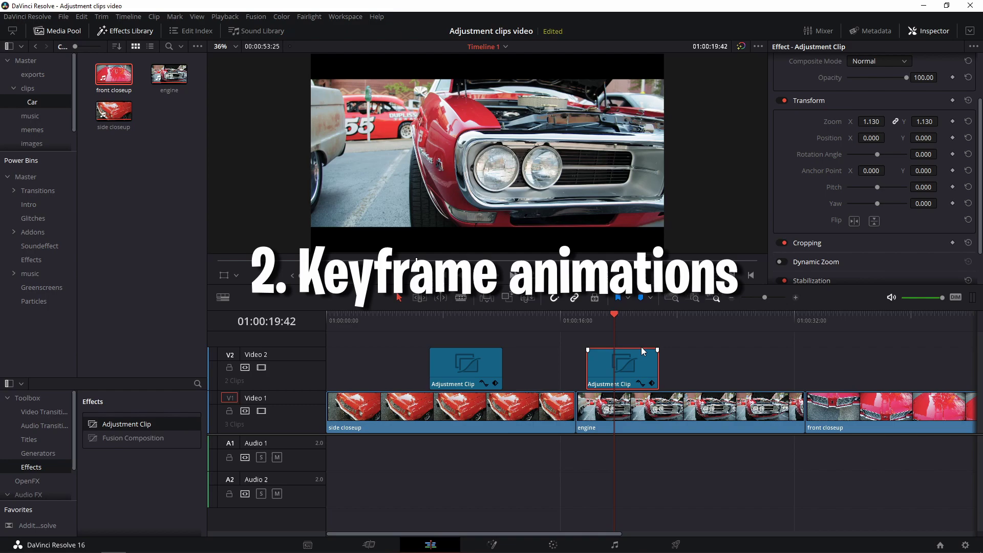
left_click(953, 121)
left_click(953, 138)
left_click(952, 154)
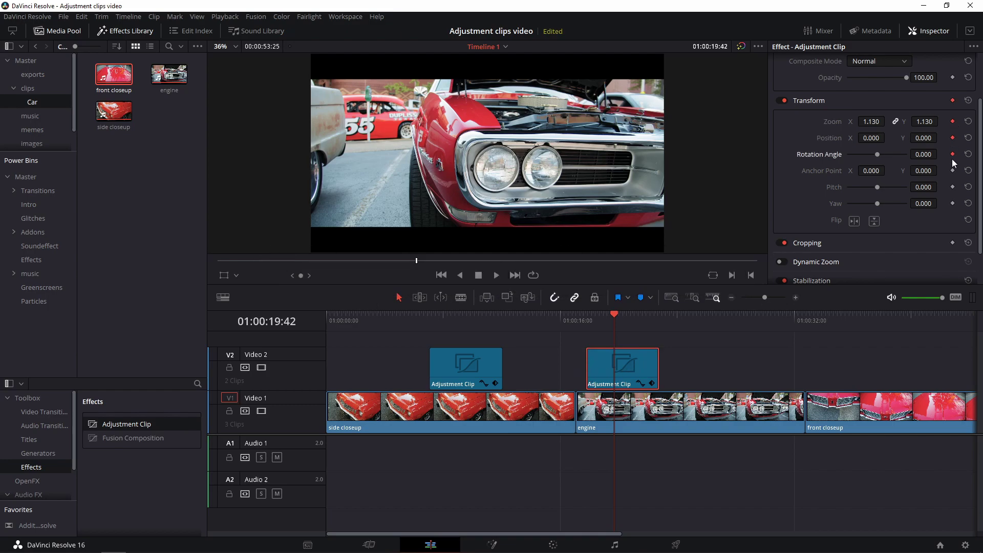
left_click(954, 171)
left_click(952, 187)
left_click(952, 203)
left_click(953, 171)
left_click(953, 154)
left_click(953, 138)
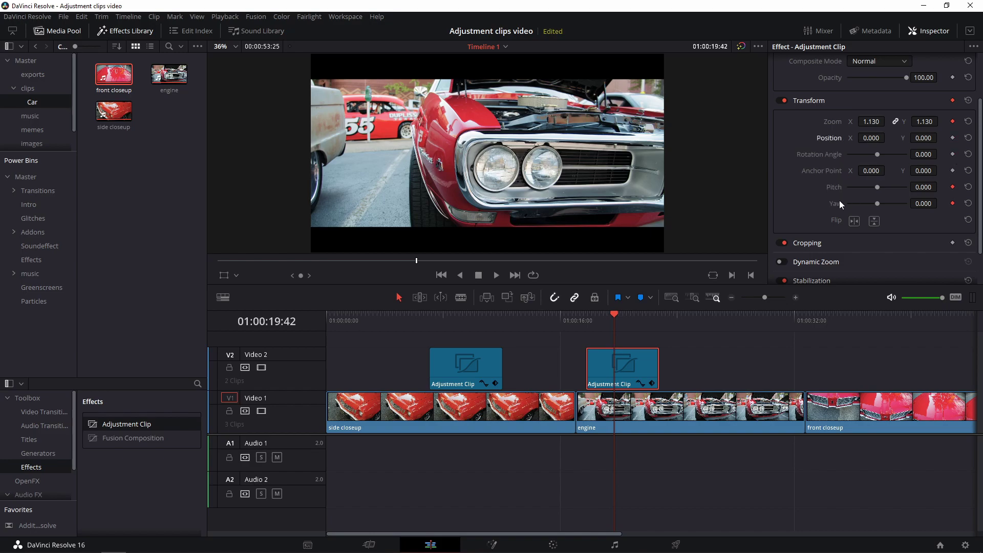
Reveal the clip's Transform keyframe track in the timeline.
left_click(652, 383)
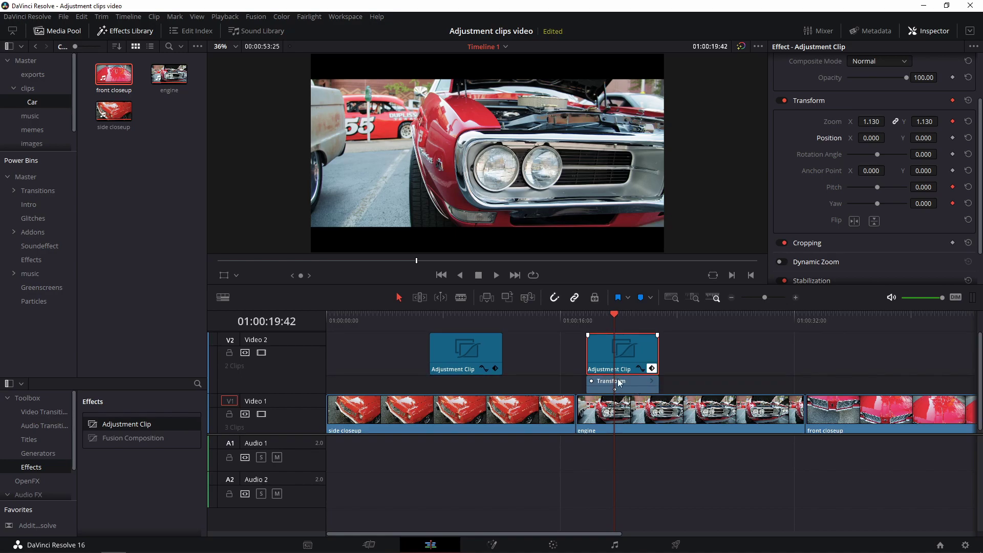
scroll(620, 383, "up", 1)
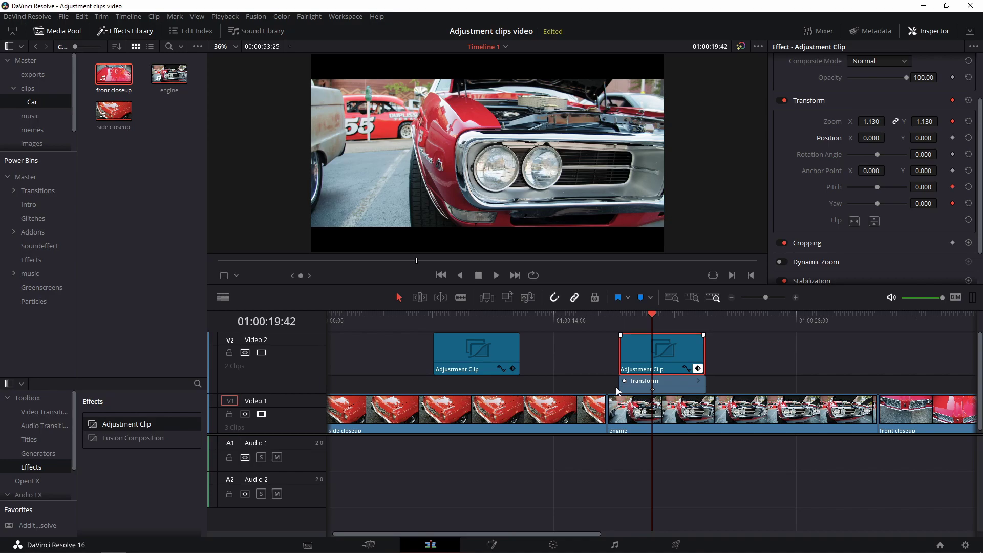
scroll(616, 386, "up", 1)
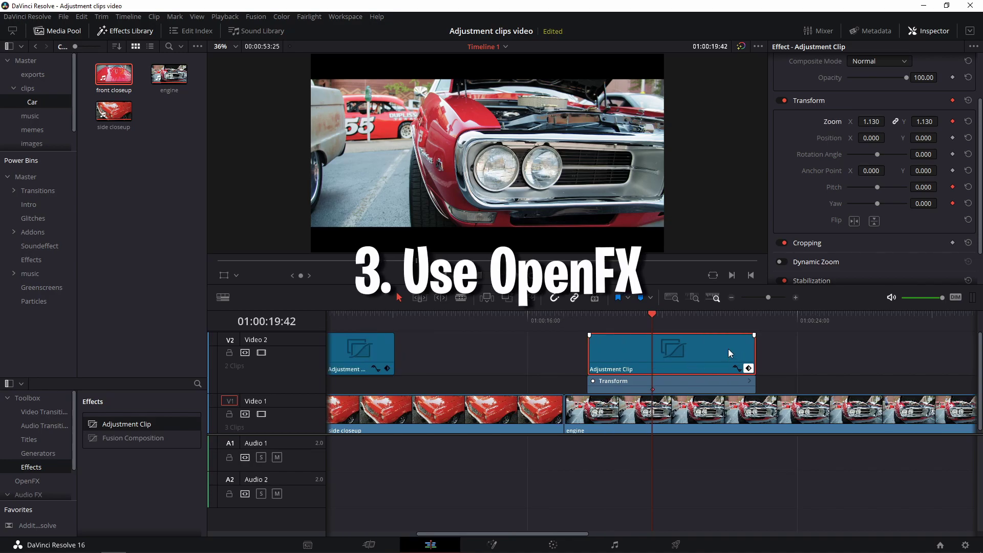
Apply ResolveFX Stylize Prism Blur from OpenFX to the adjustment clip above the engine clip.
left_click(6, 480)
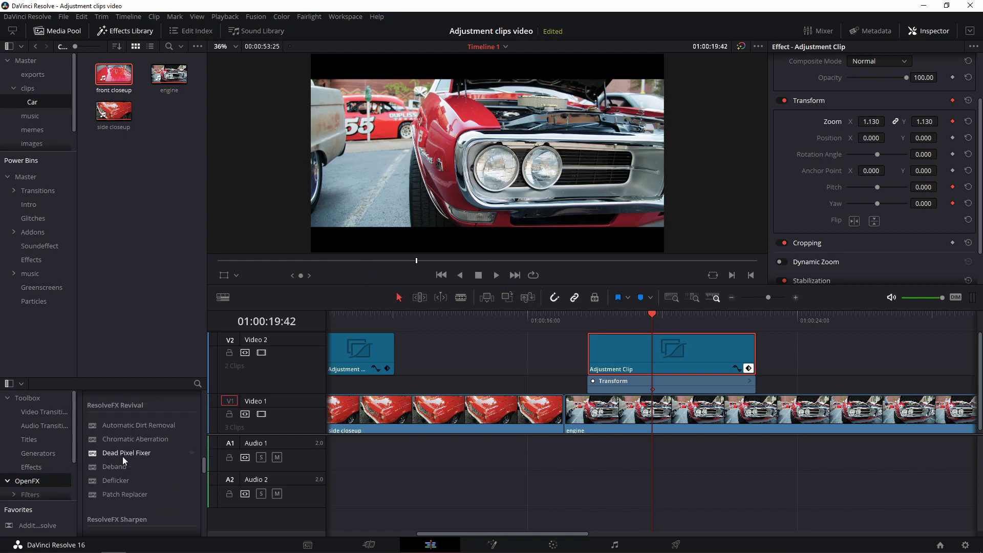
scroll(121, 456, "down", 10)
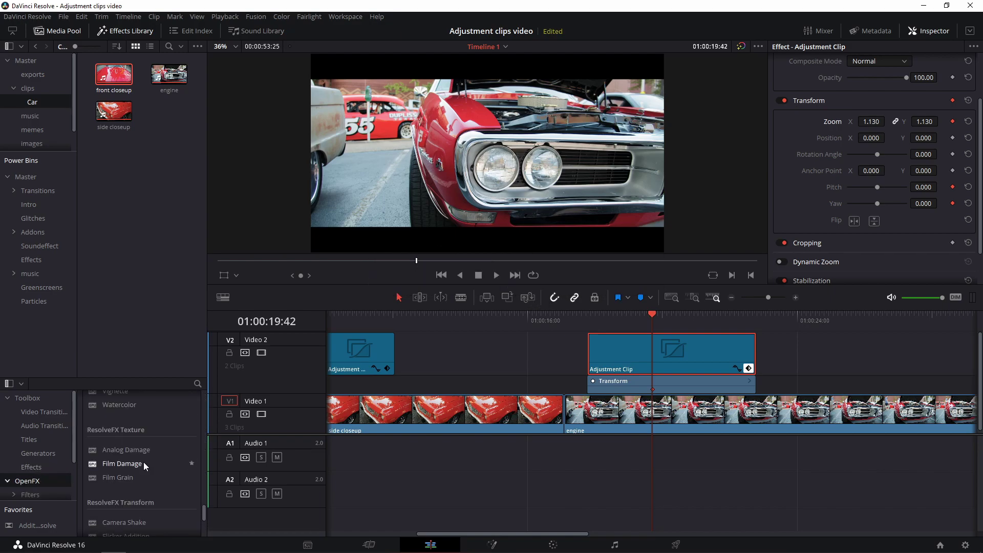
scroll(144, 462, "up", 3)
left_click_drag(141, 469, 680, 320)
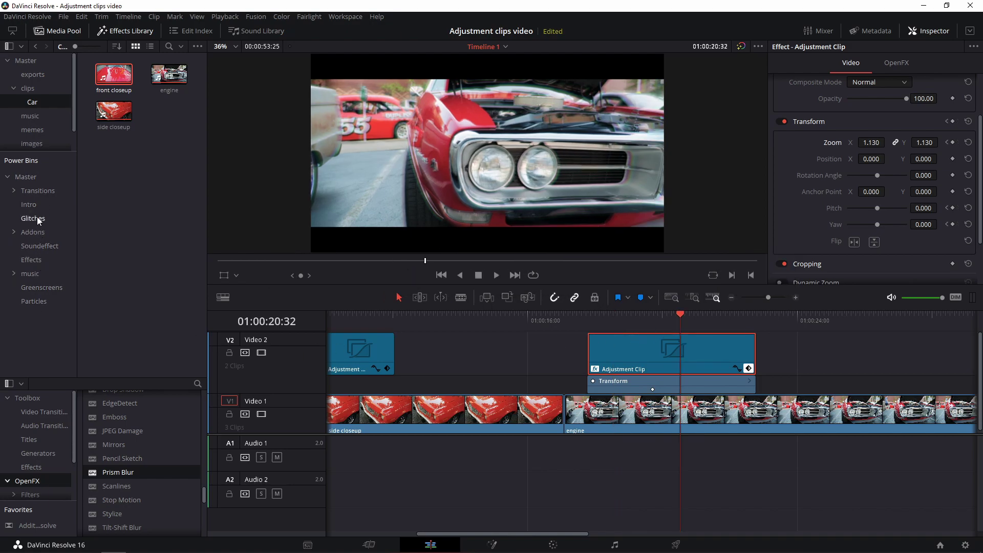
Add the Quickzoom clip from the Effects power bin to Video 2 near 01:00:14.
left_click(39, 262)
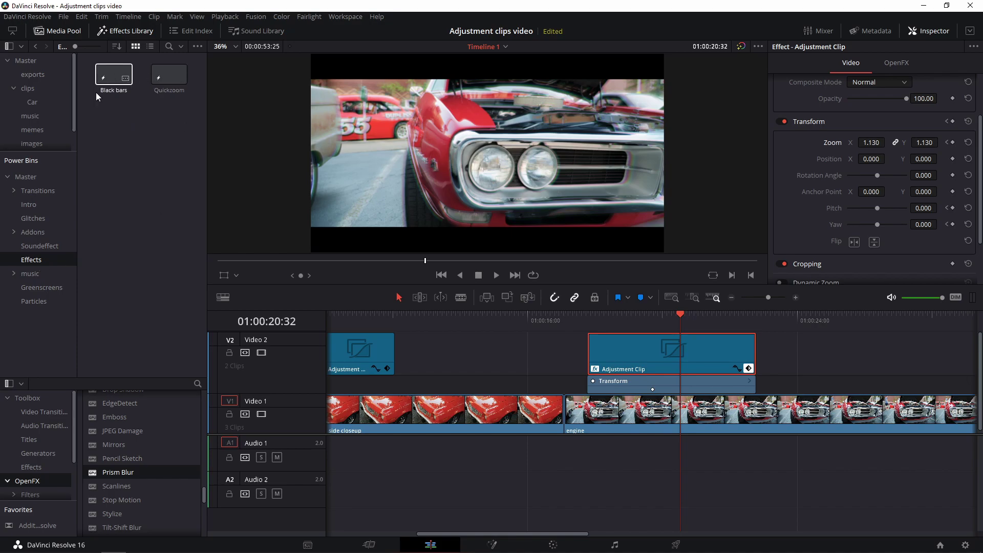
left_click_drag(169, 76, 468, 353)
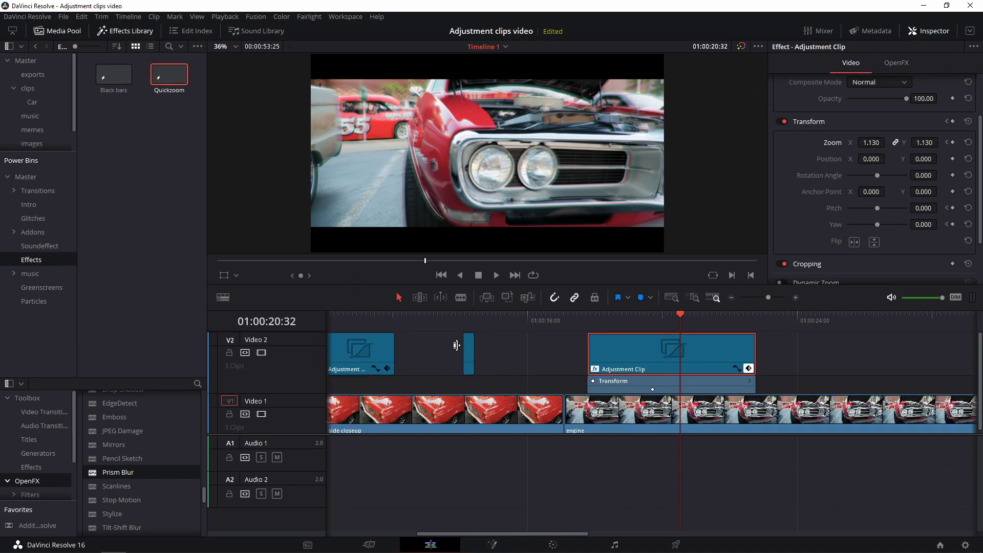
left_click_drag(438, 318, 464, 324)
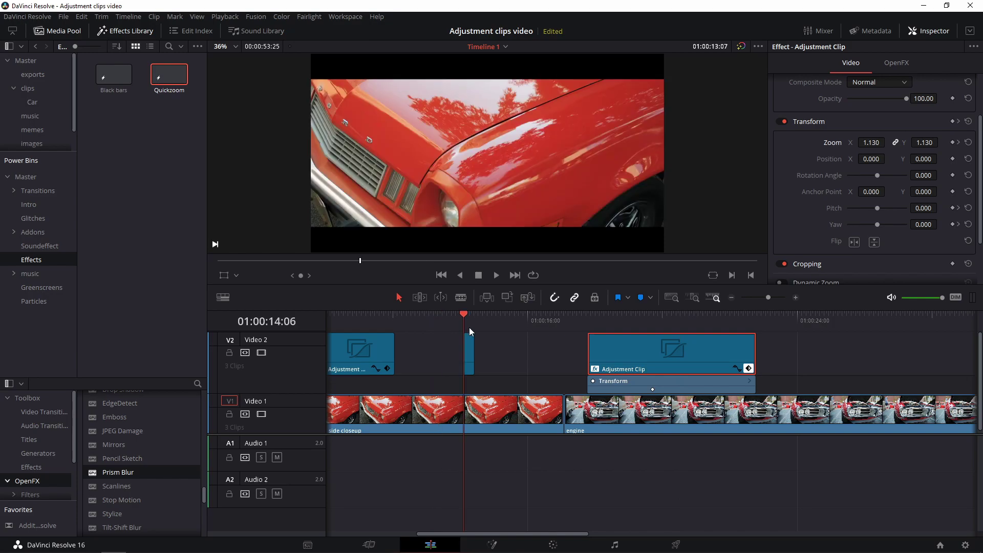
key("space")
key("space")
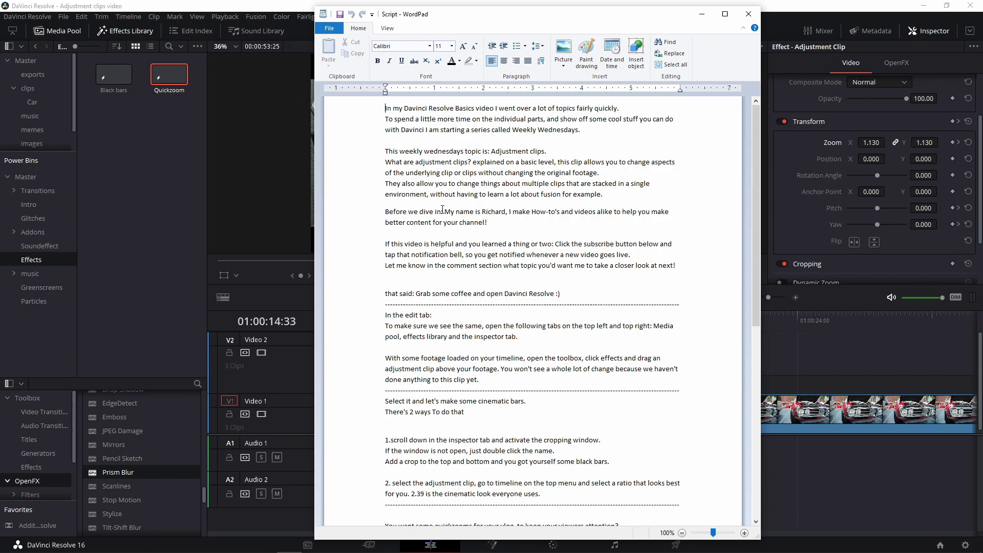
scroll(557, 303, "down", 10)
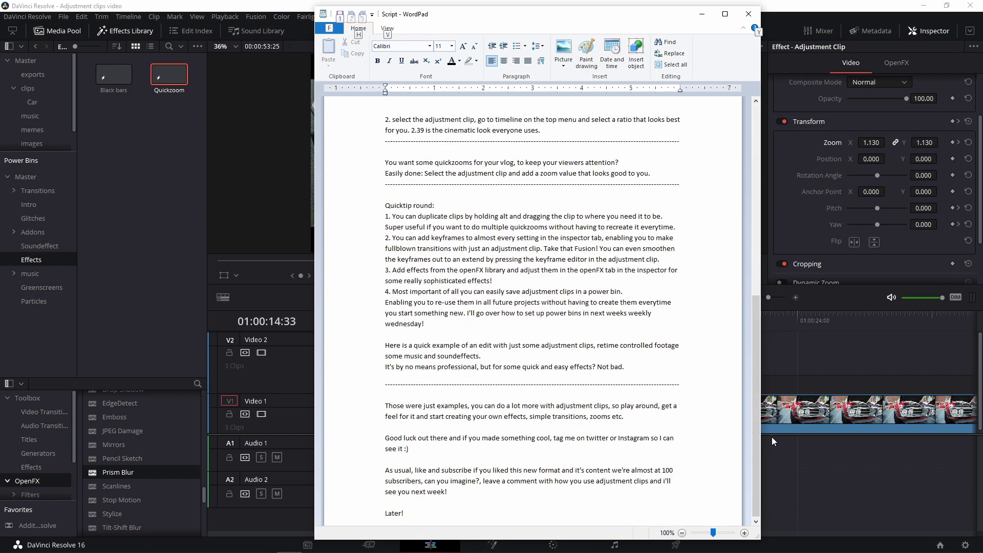
key("alt+Tab")
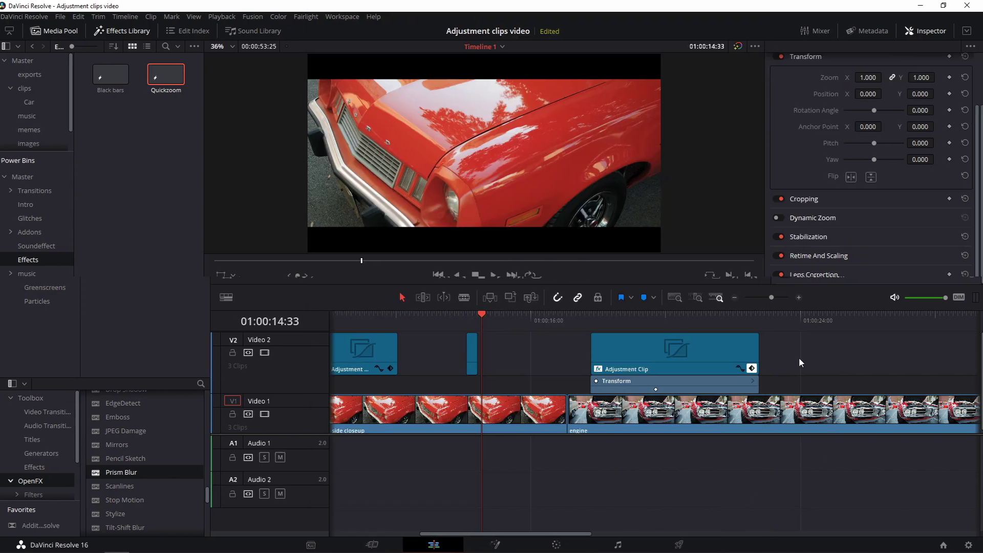